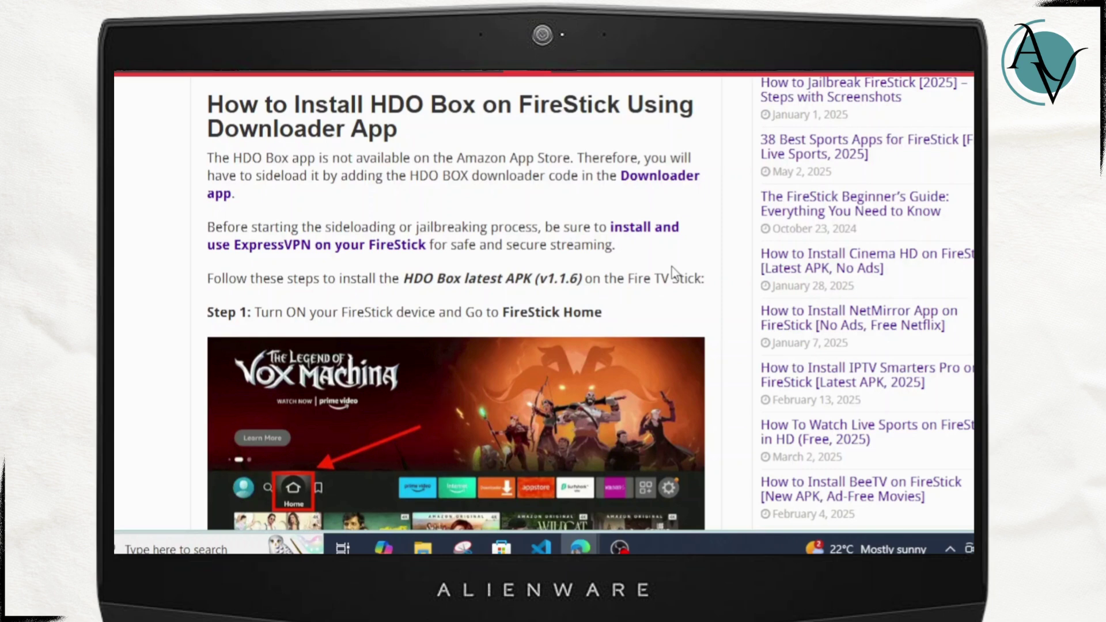
scroll(671, 271, down, 2)
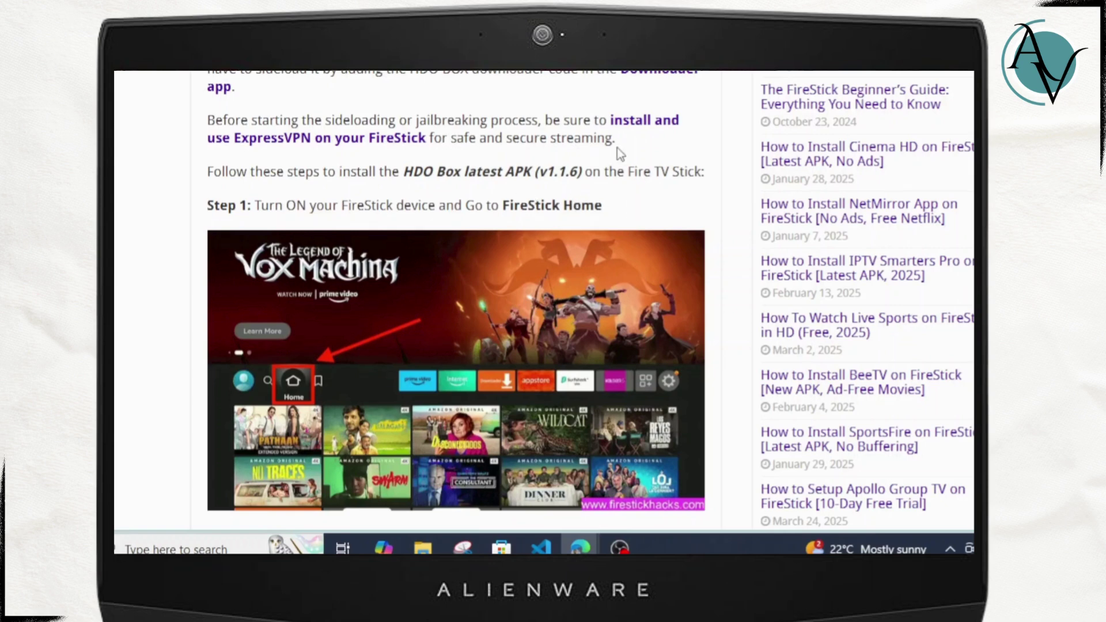
scroll(698, 205, down, 1)
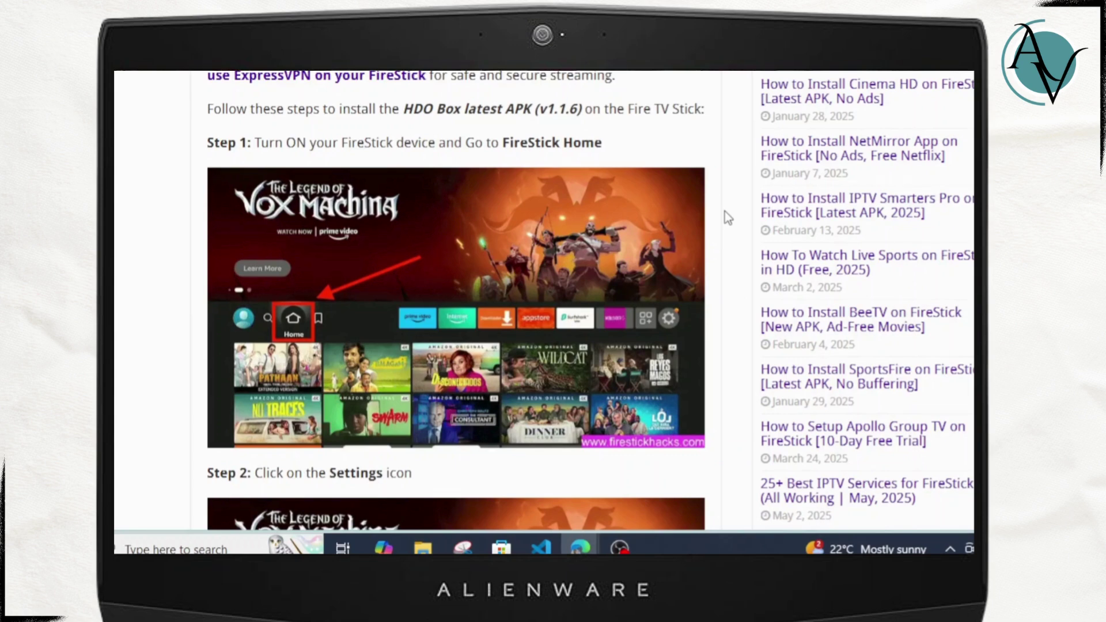
scroll(726, 211, down, 1)
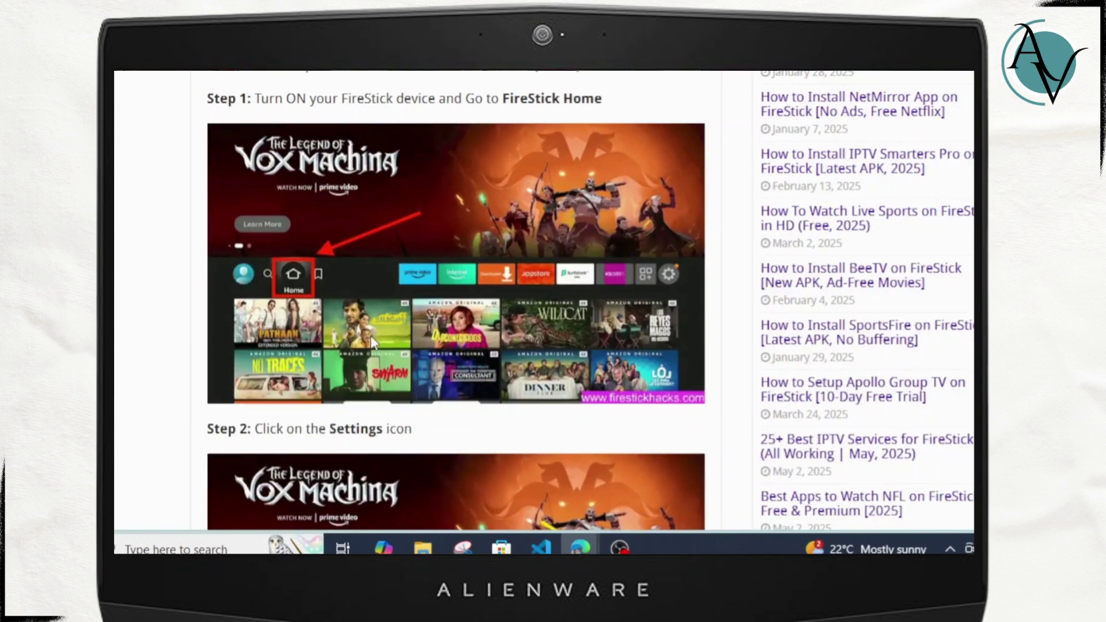
scroll(369, 333, down, 3)
scroll(475, 278, down, 5)
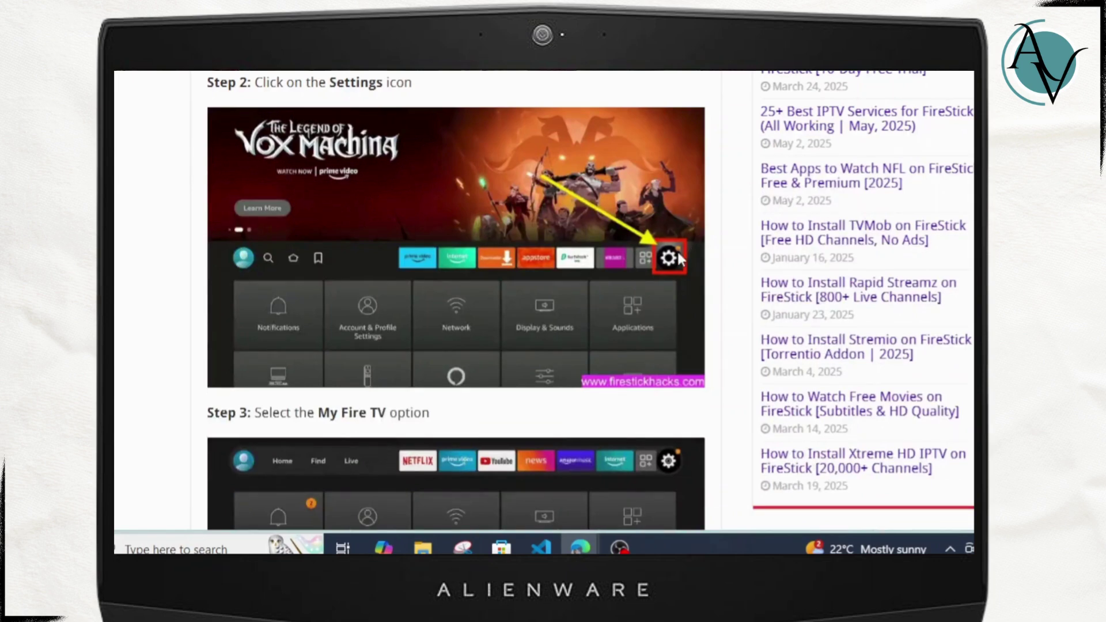
scroll(678, 253, down, 3)
scroll(679, 254, down, 1)
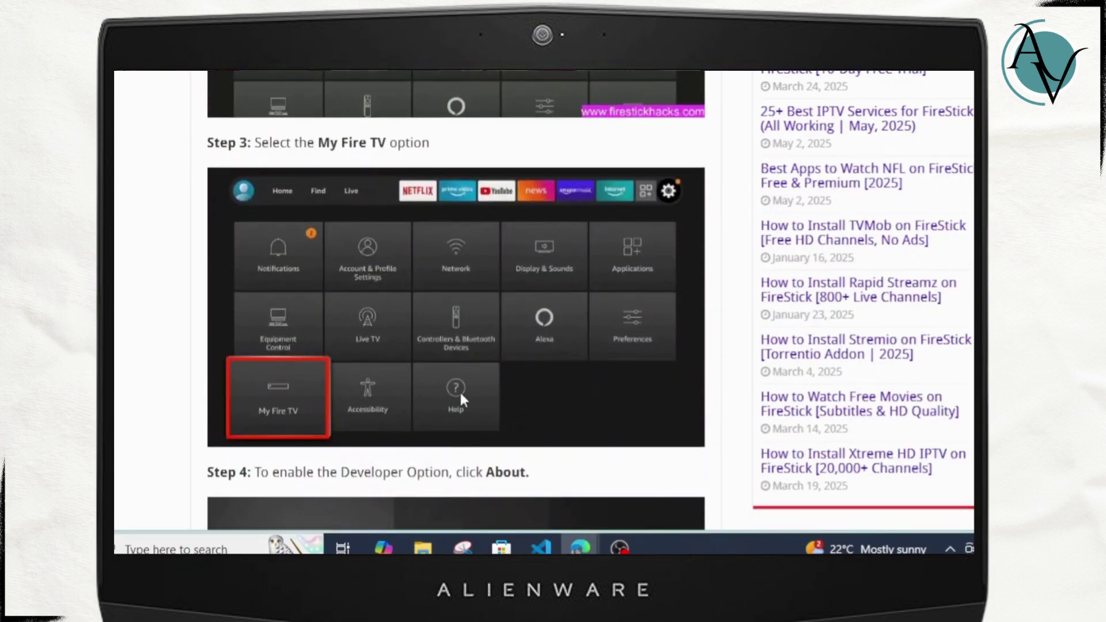
scroll(289, 395, down, 1)
scroll(289, 398, down, 6)
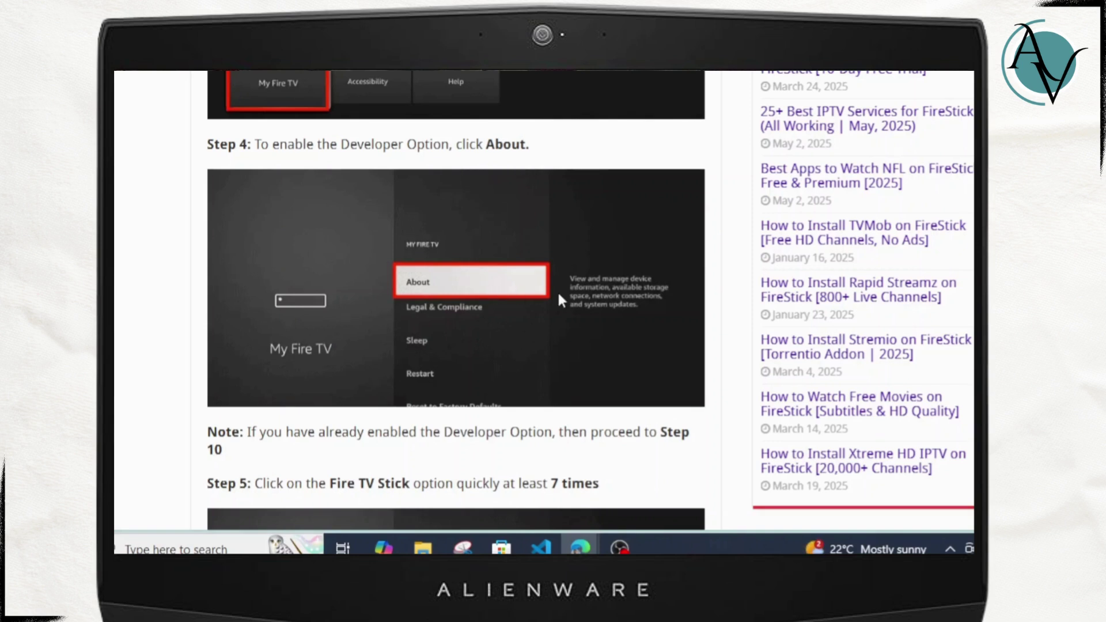
scroll(559, 292, down, 1)
scroll(558, 292, down, 2)
scroll(558, 292, down, 3)
scroll(559, 292, up, 4)
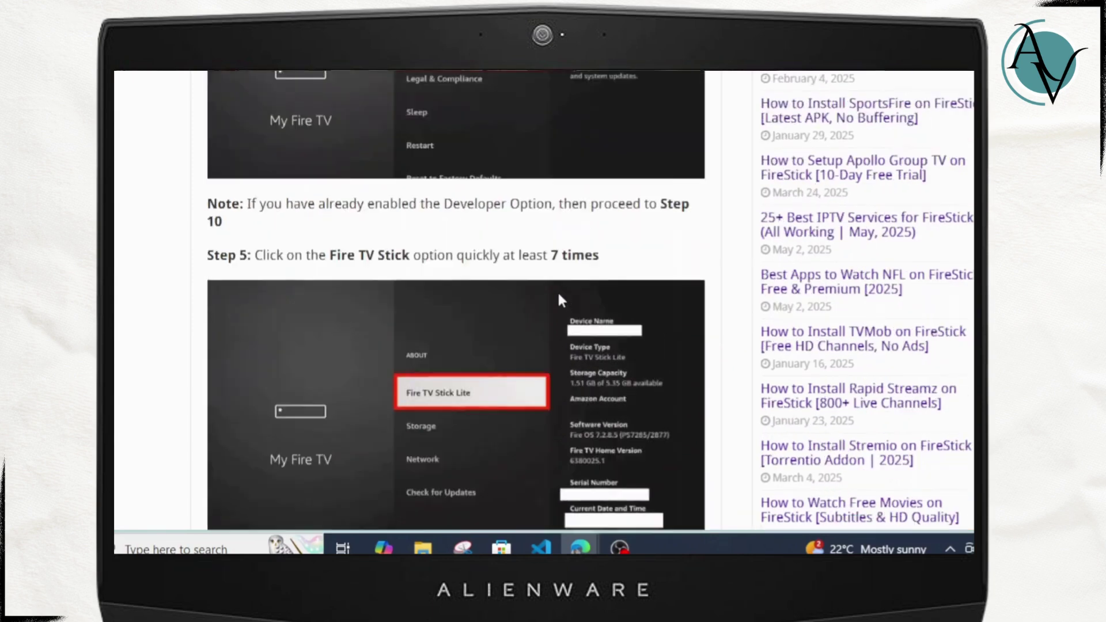
scroll(558, 291, up, 1)
scroll(557, 290, down, 2)
scroll(557, 290, up, 2)
scroll(551, 299, up, 1)
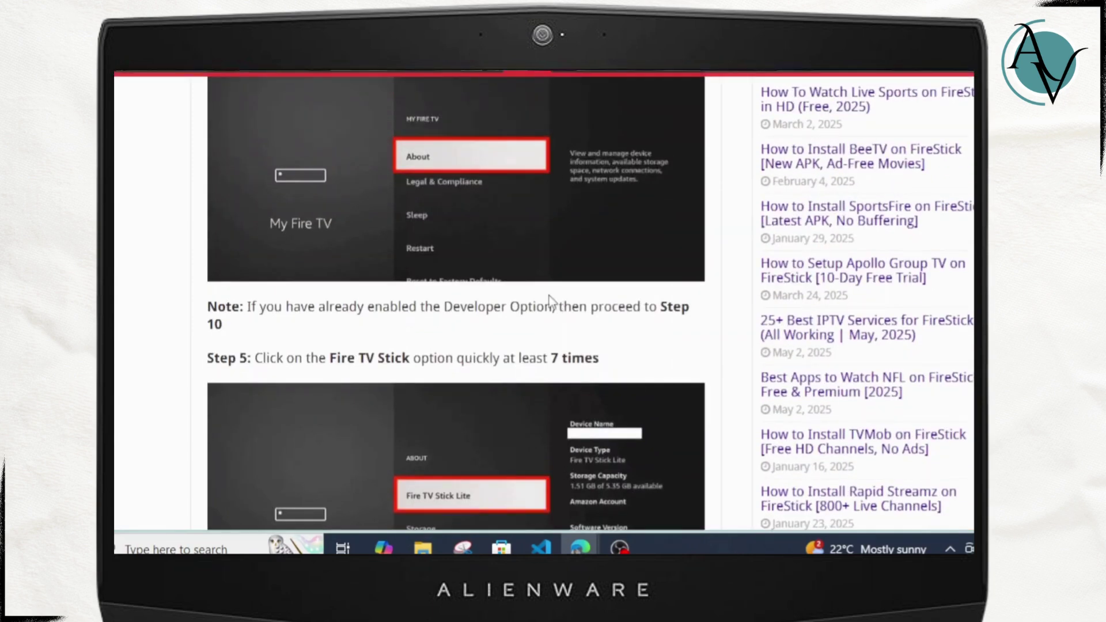
scroll(429, 320, up, 1)
scroll(430, 320, down, 2)
scroll(430, 319, down, 2)
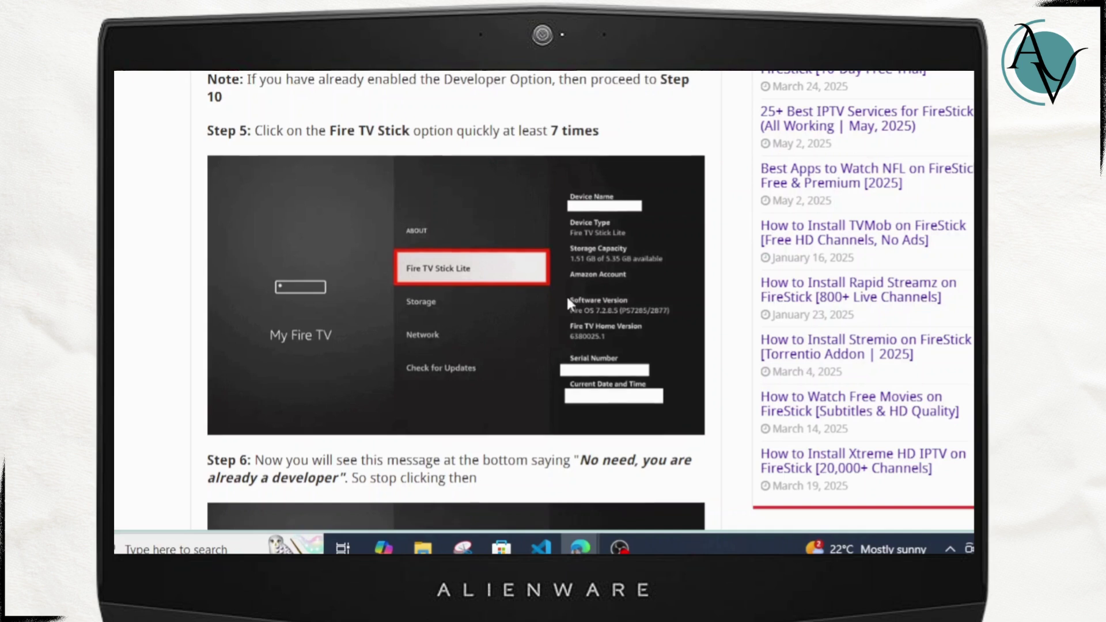
scroll(568, 303, down, 2)
scroll(568, 302, down, 2)
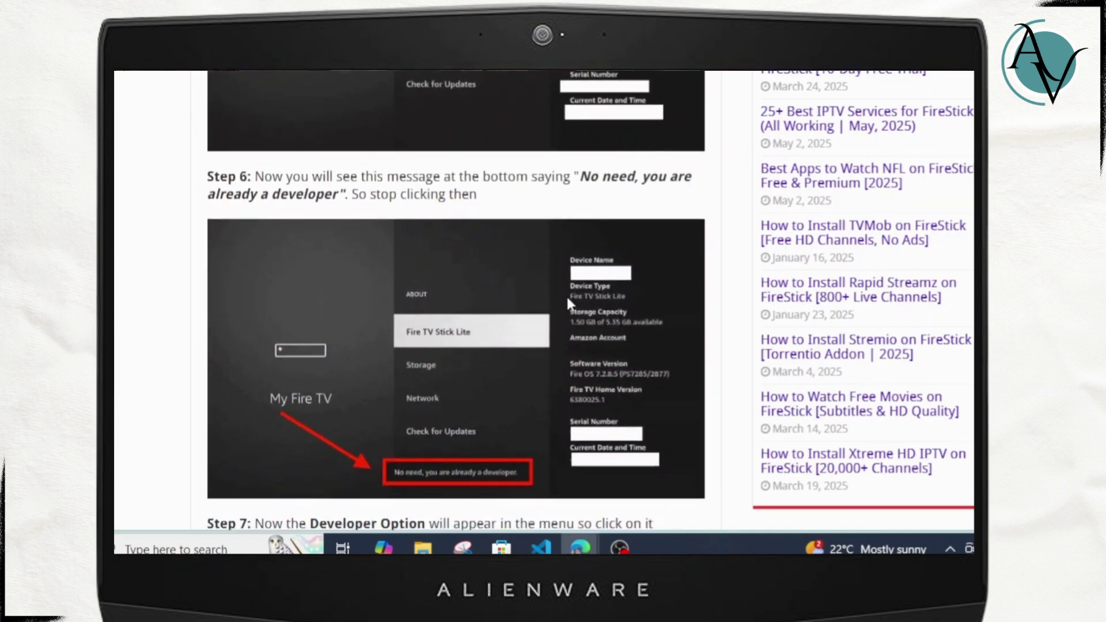
scroll(513, 331, down, 1)
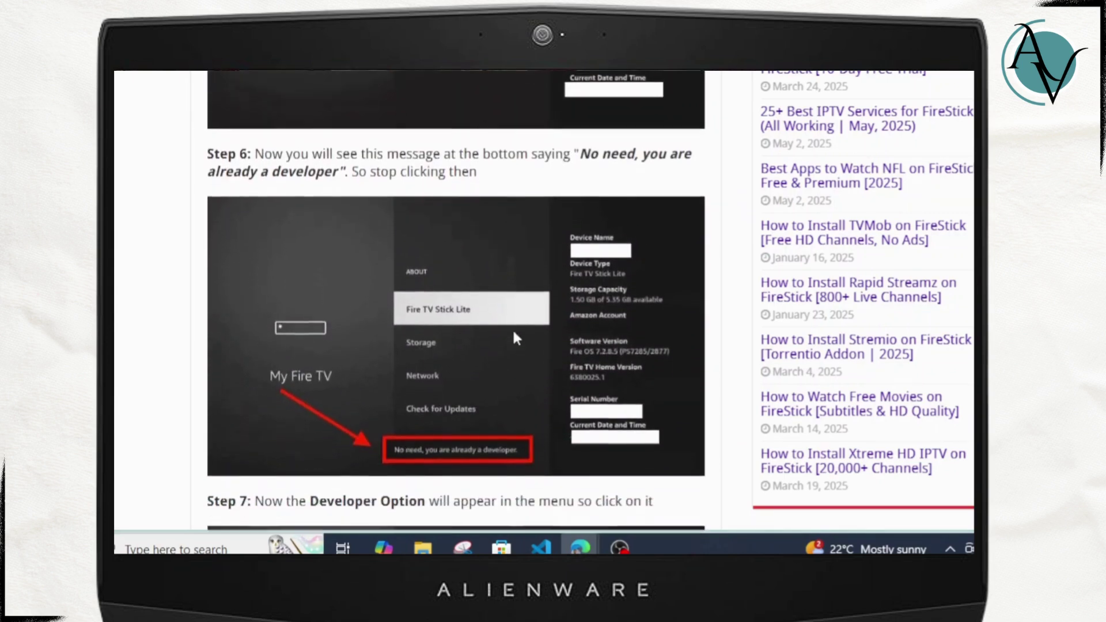
scroll(497, 380, down, 1)
scroll(498, 389, down, 3)
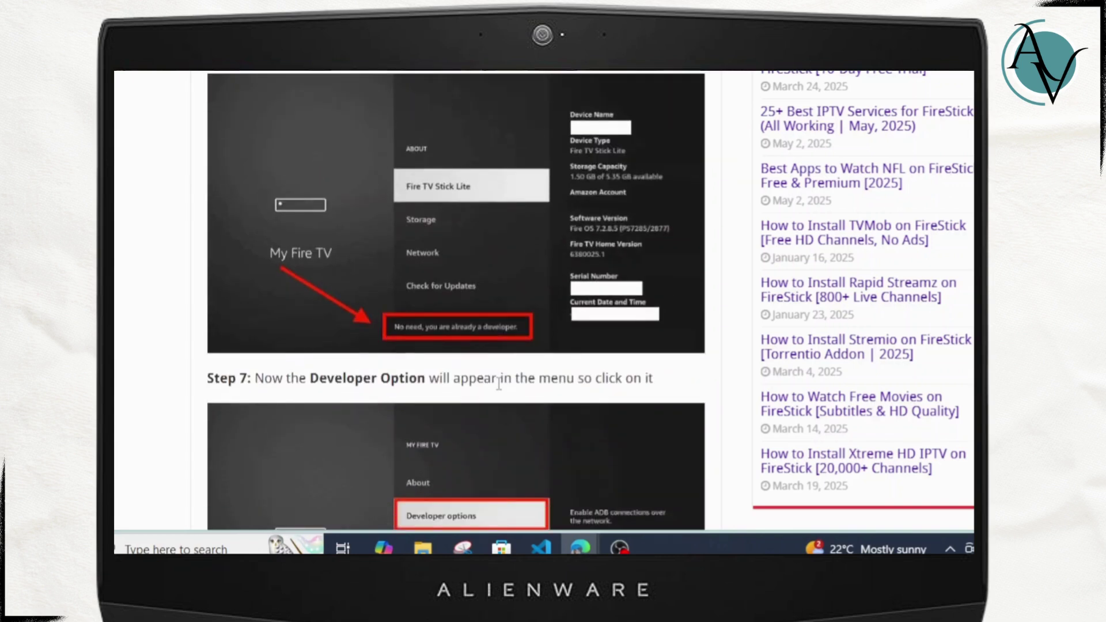
scroll(513, 354, down, 1)
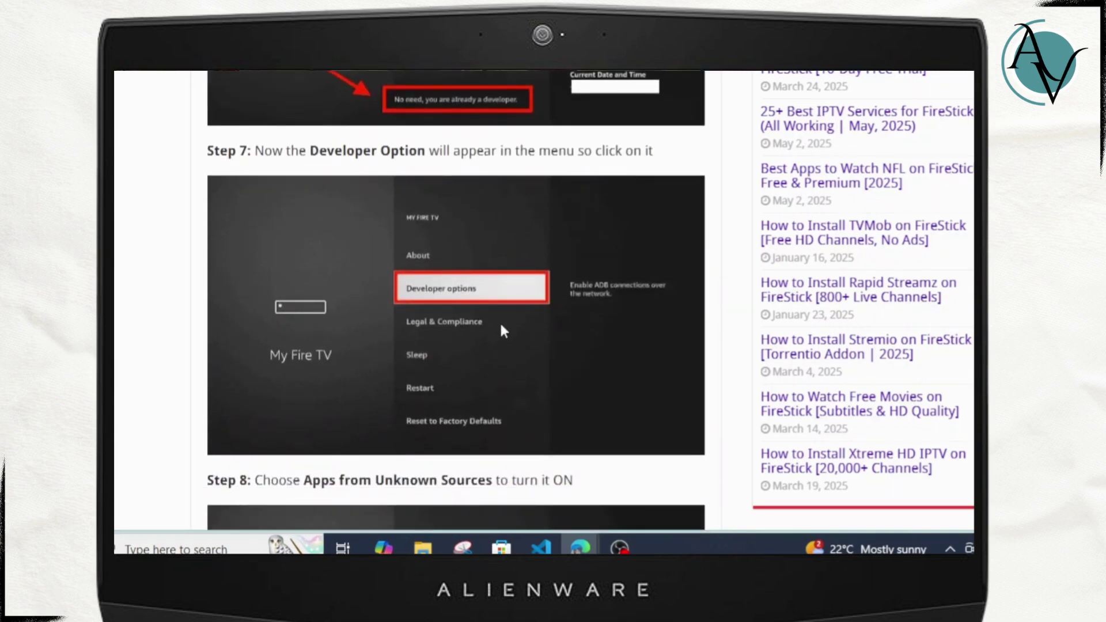
scroll(502, 329, down, 1)
scroll(504, 331, down, 2)
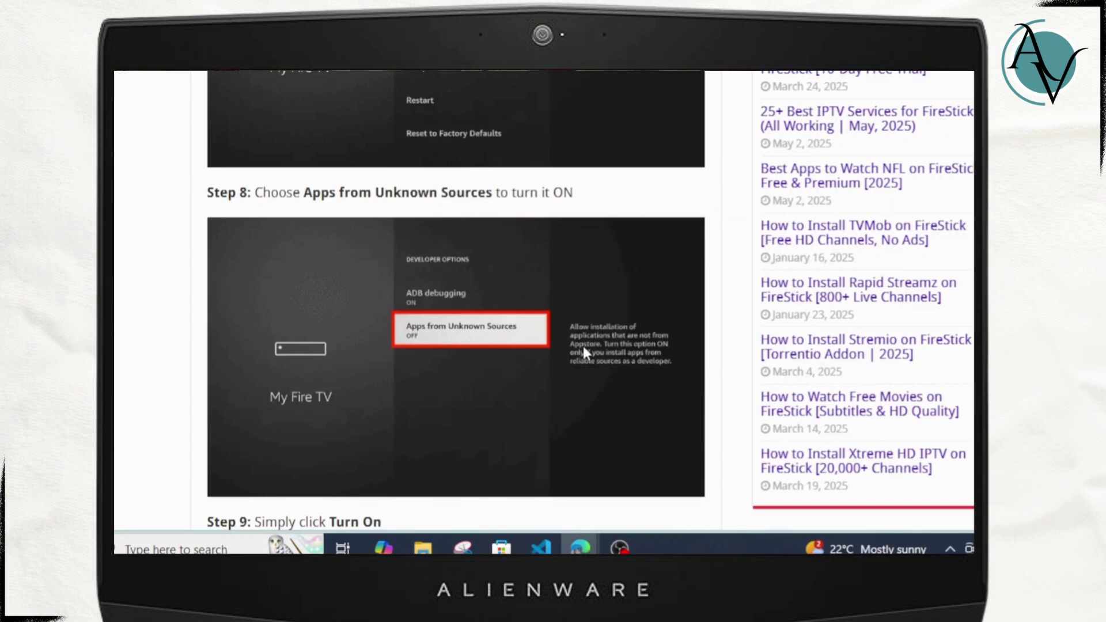
scroll(583, 346, down, 1)
scroll(582, 343, down, 4)
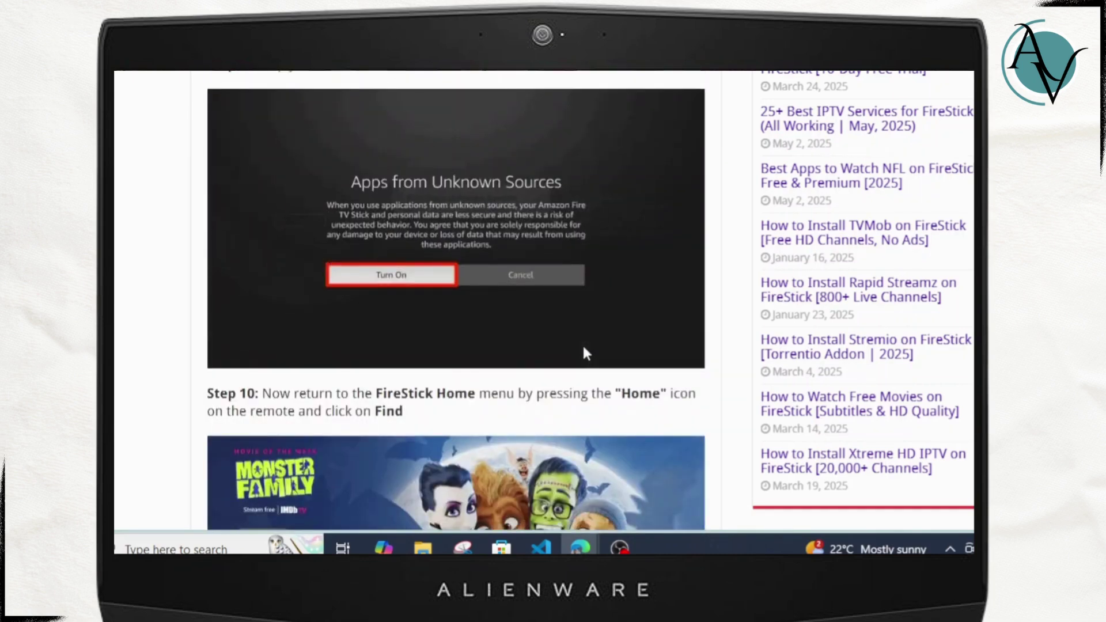
scroll(584, 349, down, 3)
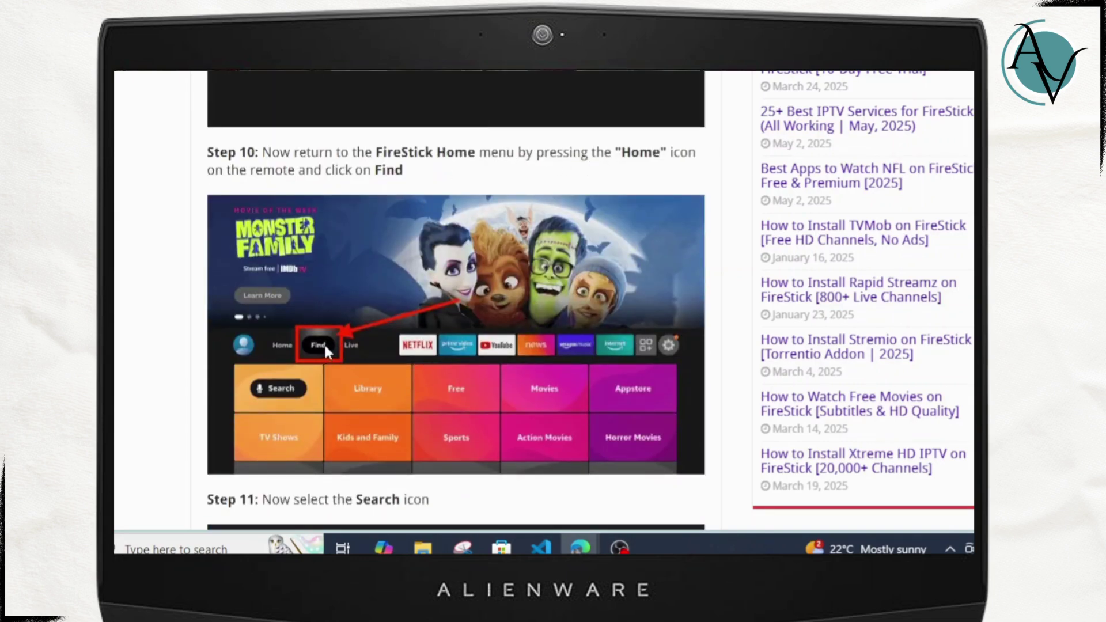
scroll(324, 354, down, 1)
scroll(363, 369, down, 3)
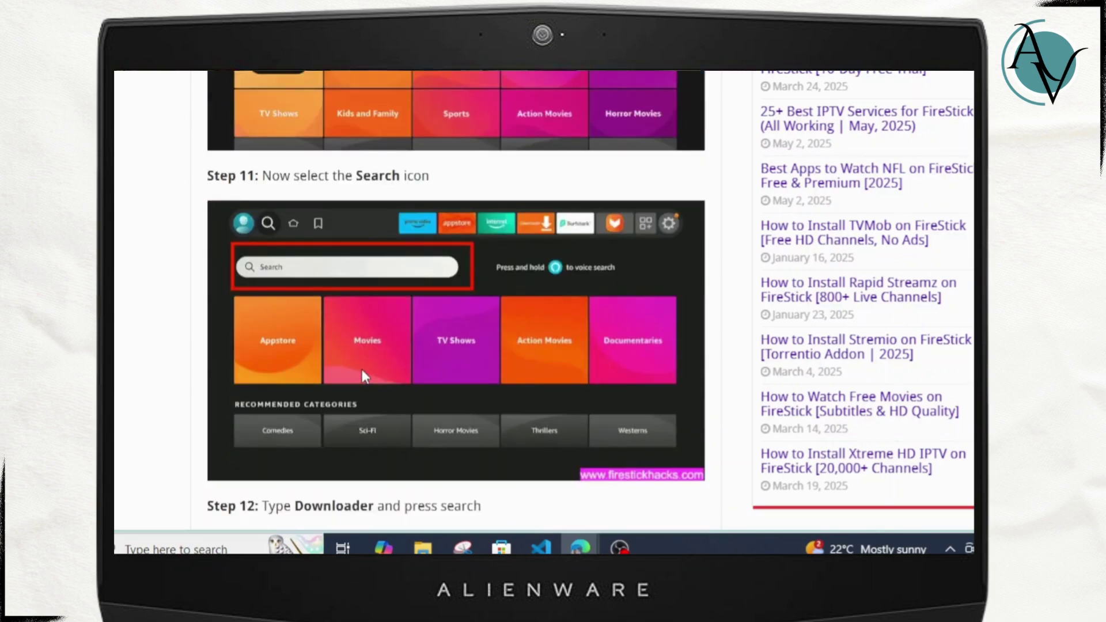
scroll(352, 279, down, 2)
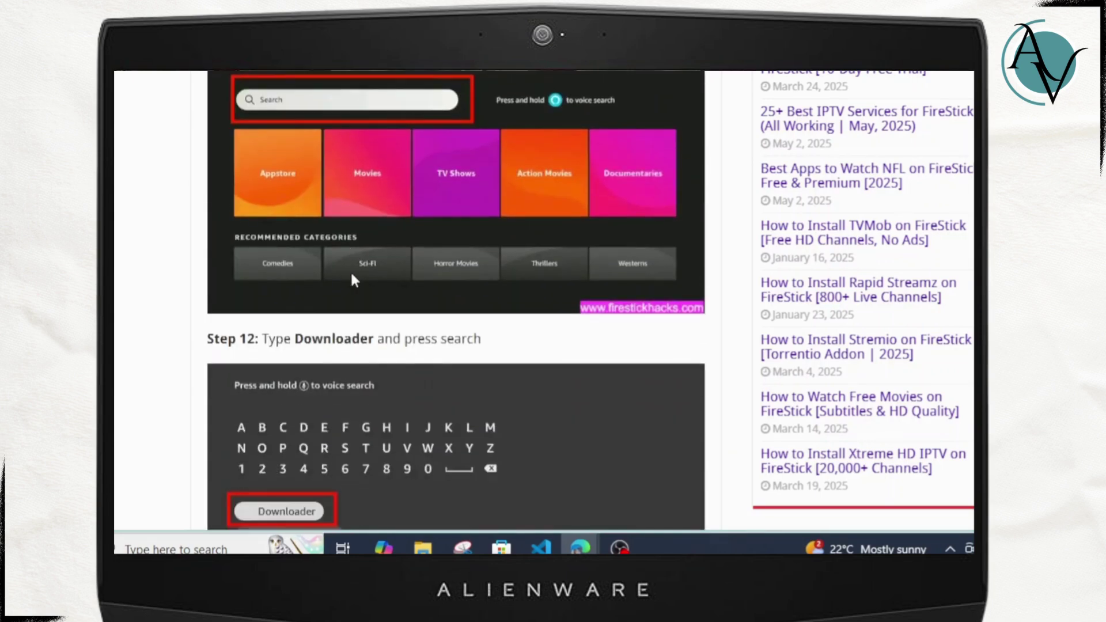
scroll(434, 374, down, 2)
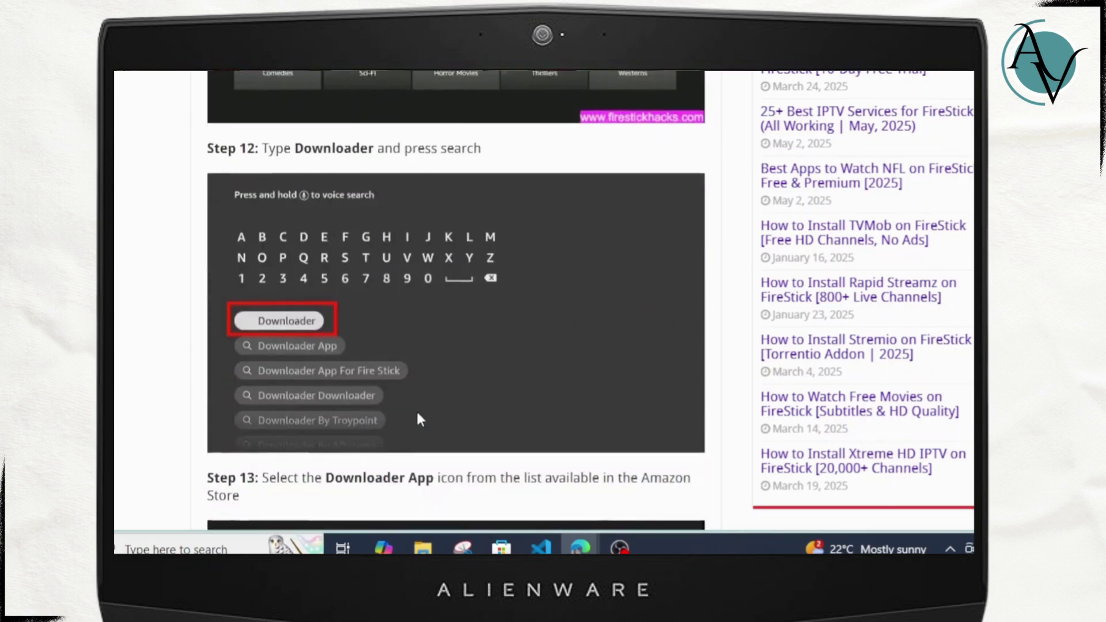
scroll(417, 415, down, 1)
scroll(418, 418, down, 3)
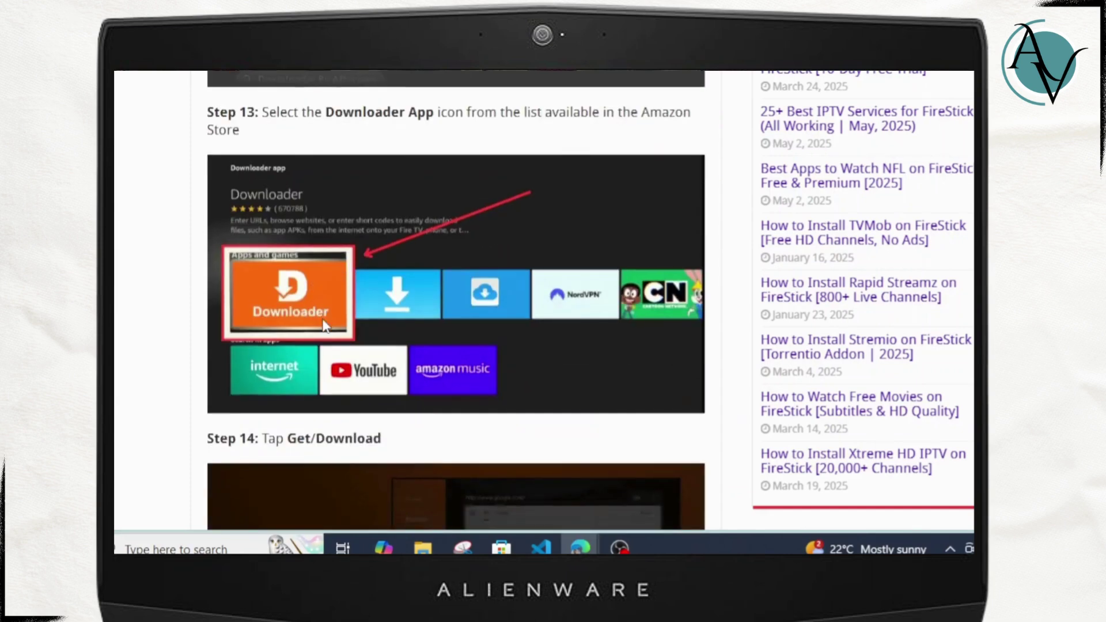
scroll(315, 314, down, 3)
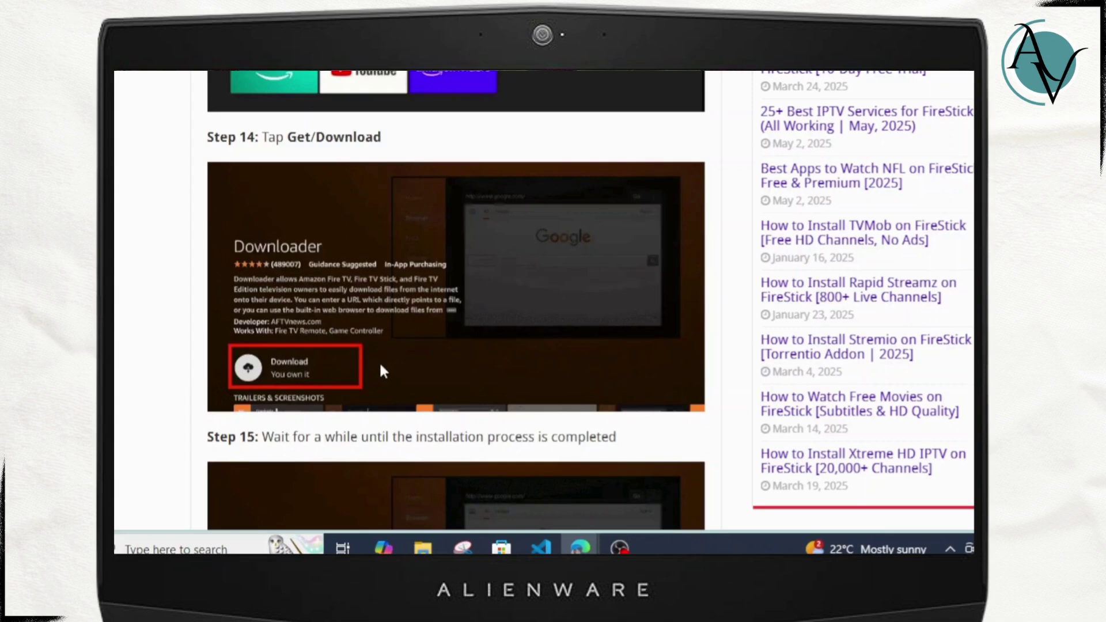
scroll(381, 371, down, 3)
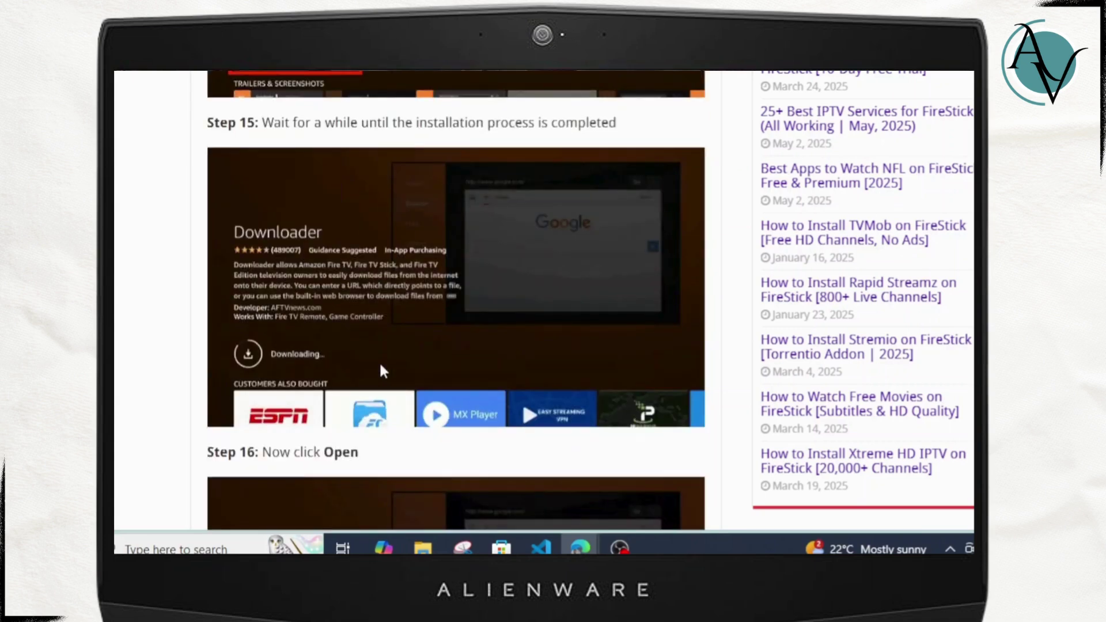
scroll(380, 370, down, 3)
scroll(381, 370, down, 4)
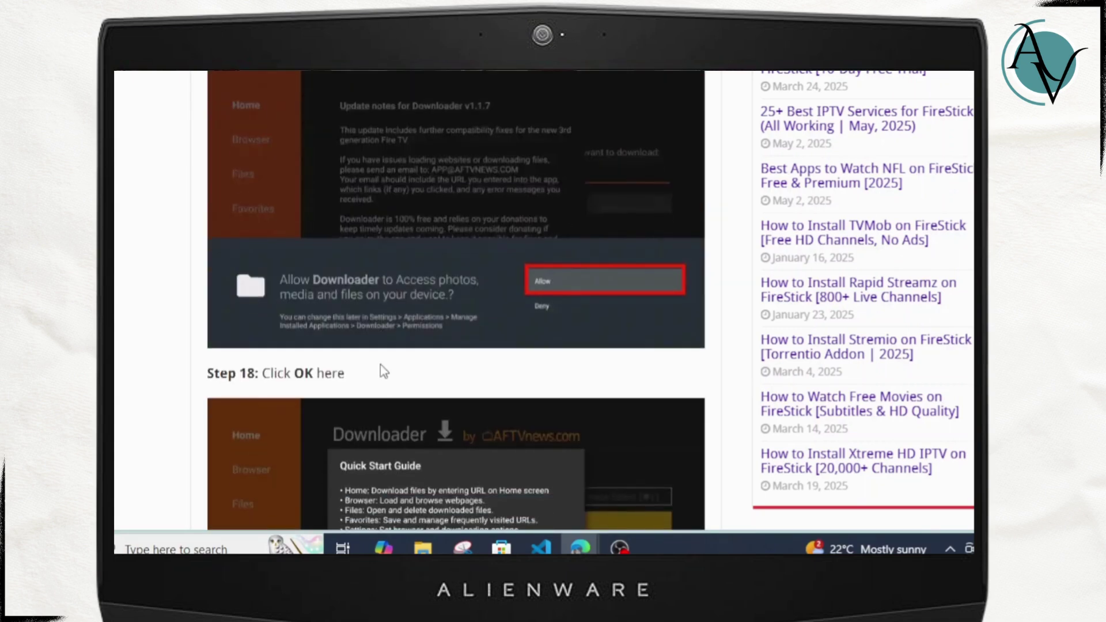
scroll(381, 364, down, 1)
scroll(511, 347, down, 4)
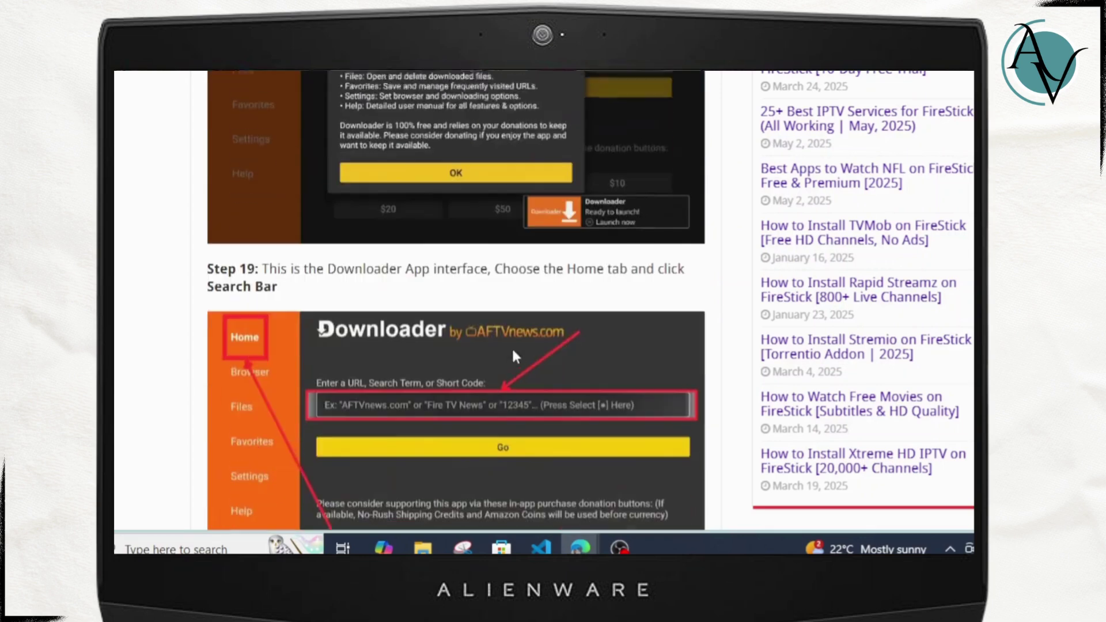
scroll(508, 406, down, 1)
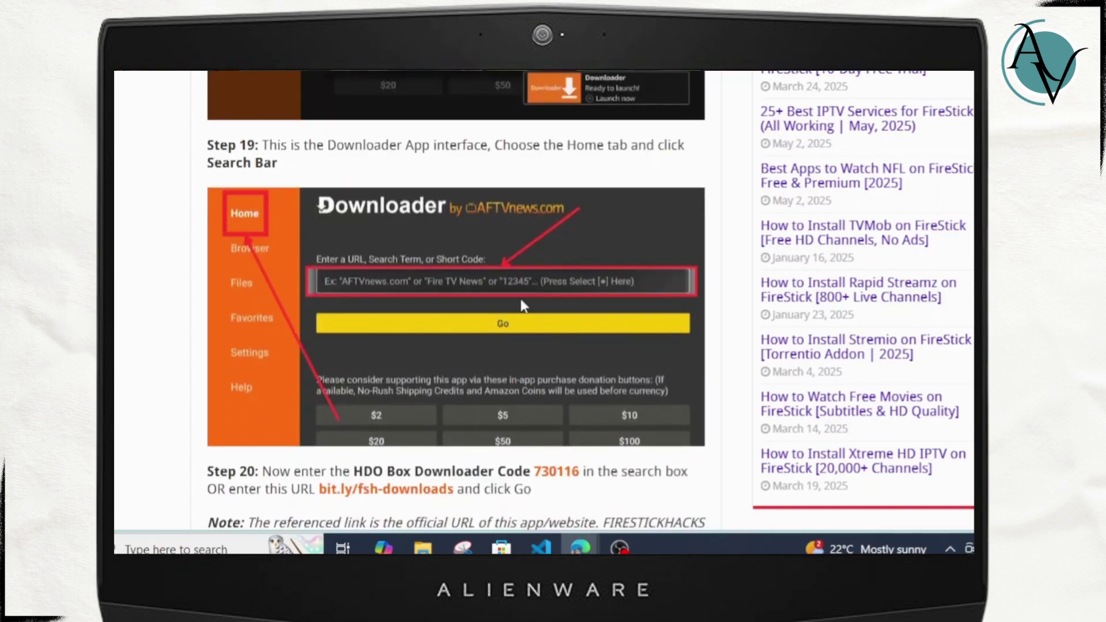
scroll(514, 364, down, 2)
scroll(515, 367, down, 3)
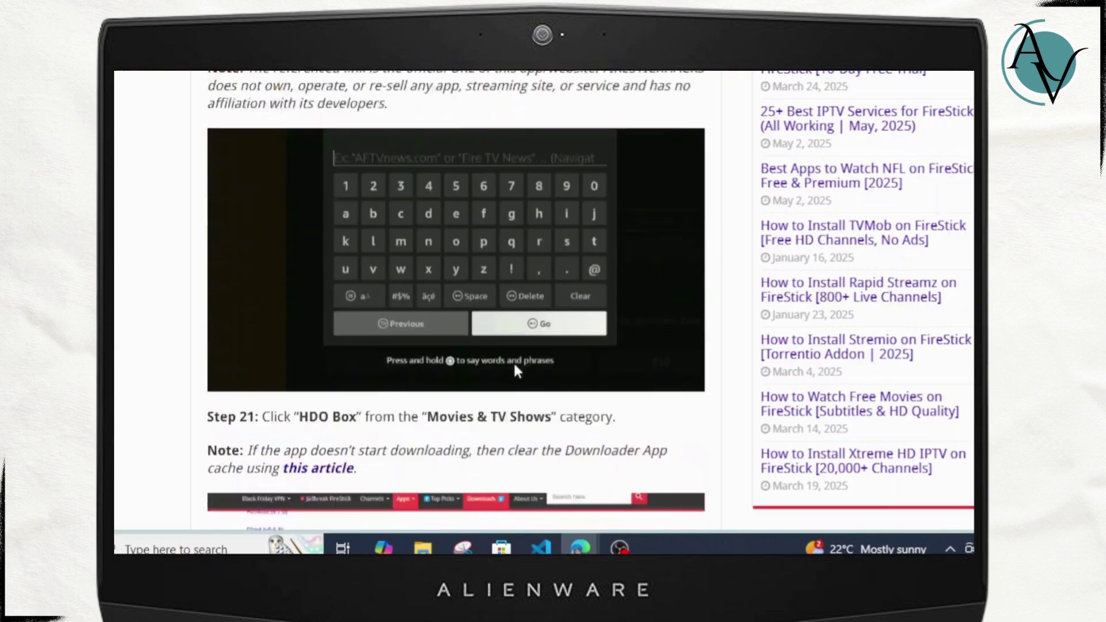
scroll(515, 364, down, 3)
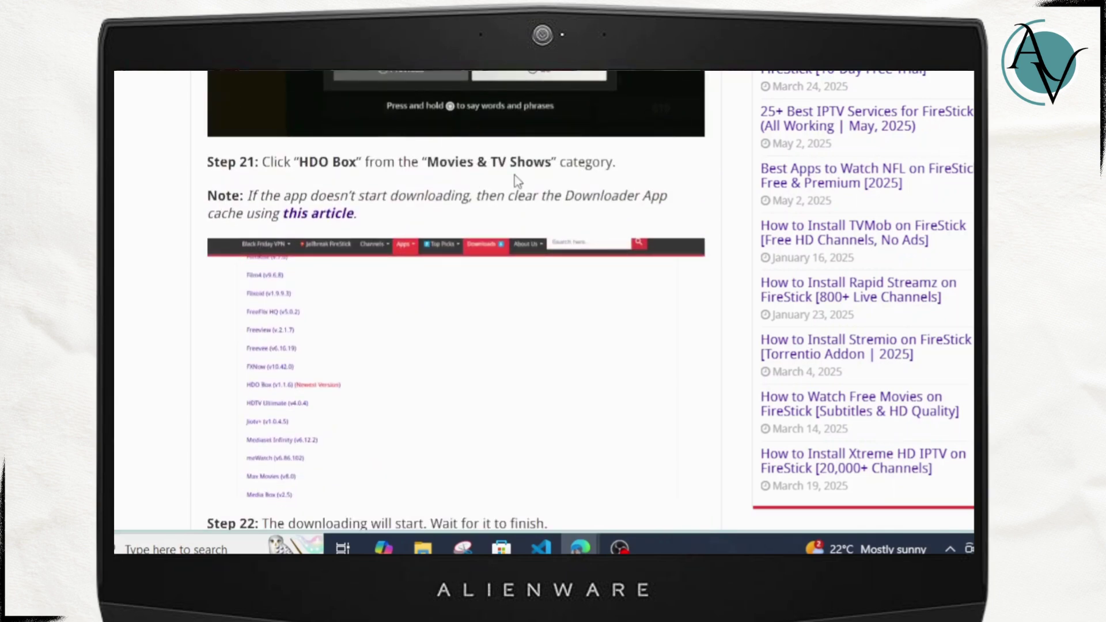
scroll(515, 175, up, 1)
scroll(431, 270, down, 1)
scroll(434, 275, up, 1)
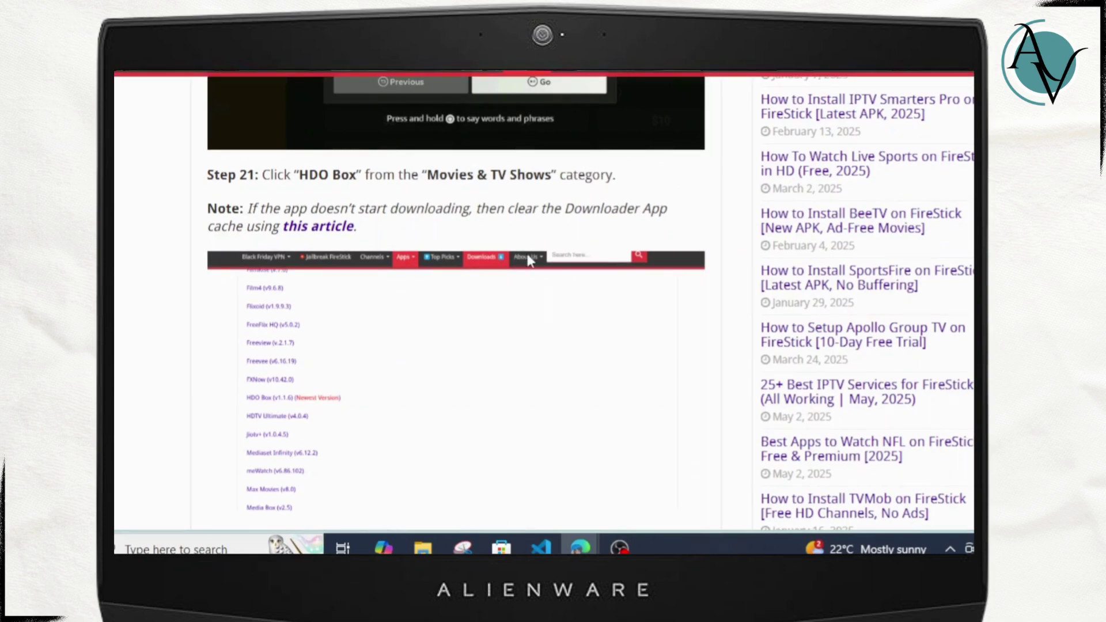
scroll(518, 303, down, 3)
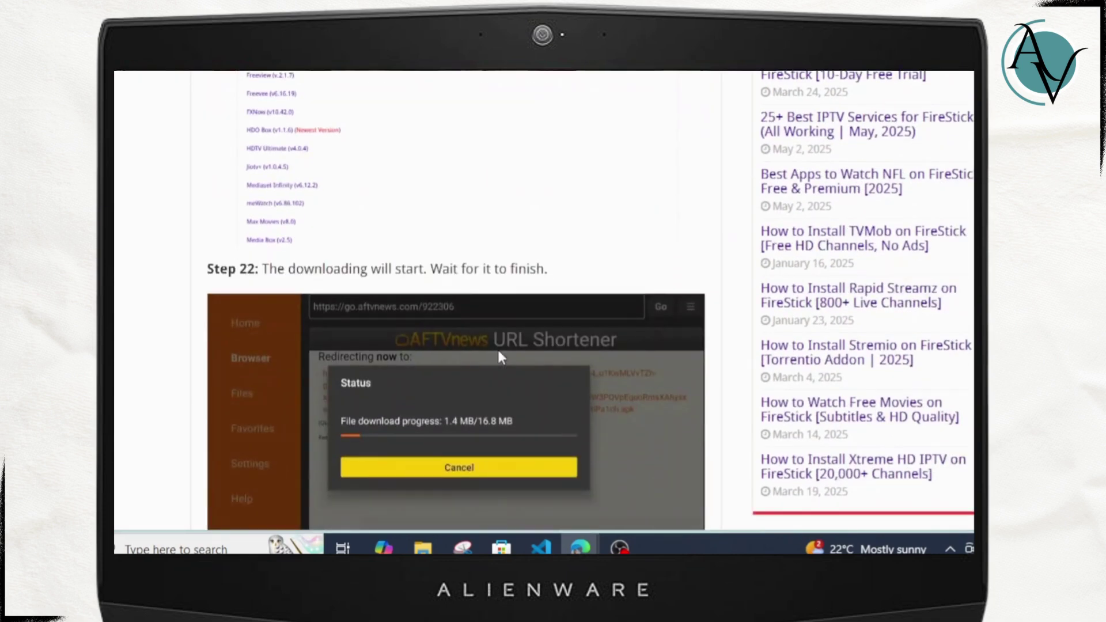
scroll(498, 350, down, 1)
scroll(497, 348, down, 1)
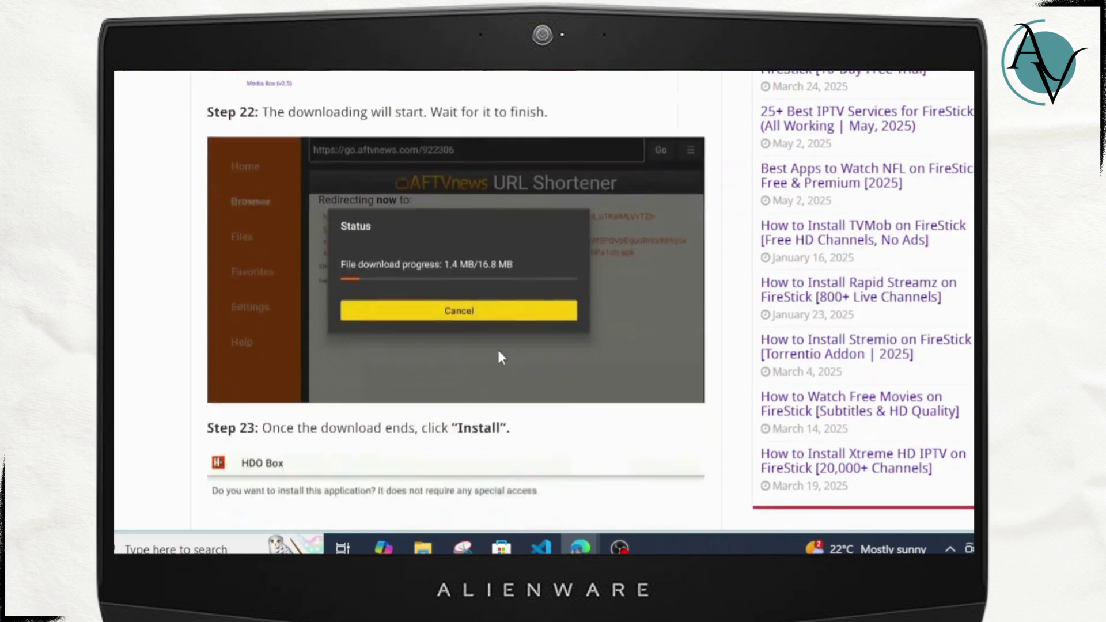
scroll(499, 356, down, 1)
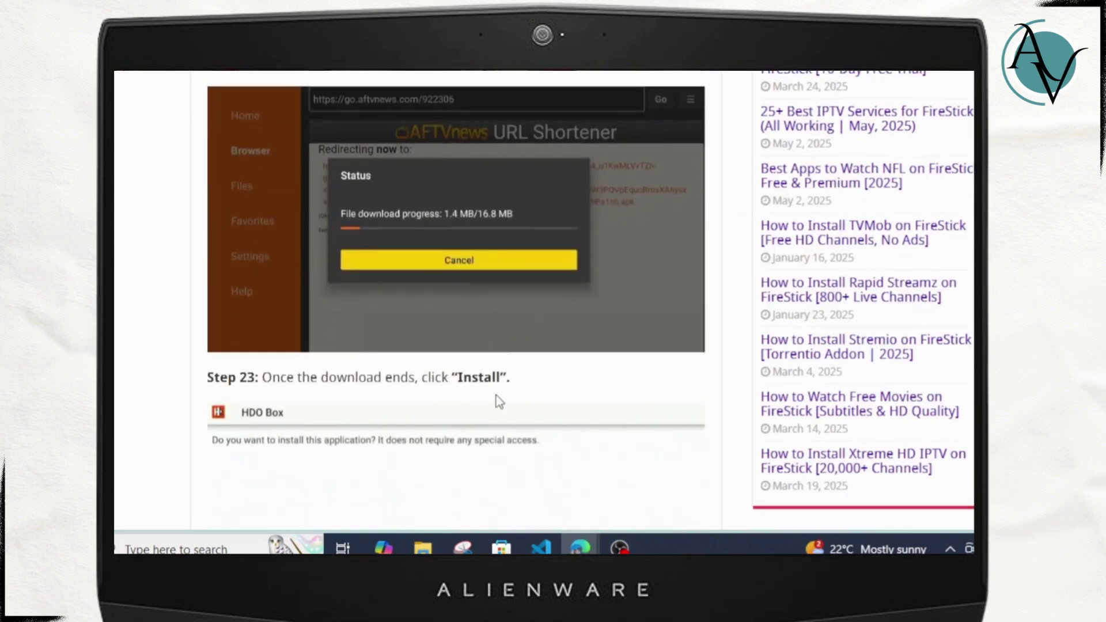
scroll(541, 406, down, 2)
scroll(542, 409, down, 2)
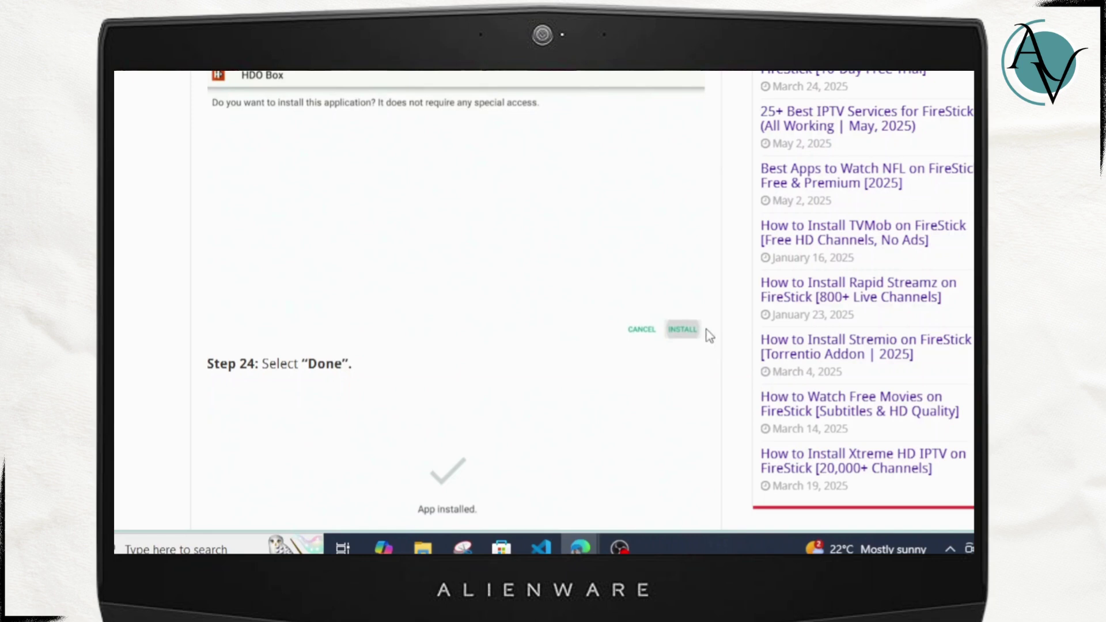
scroll(687, 330, down, 2)
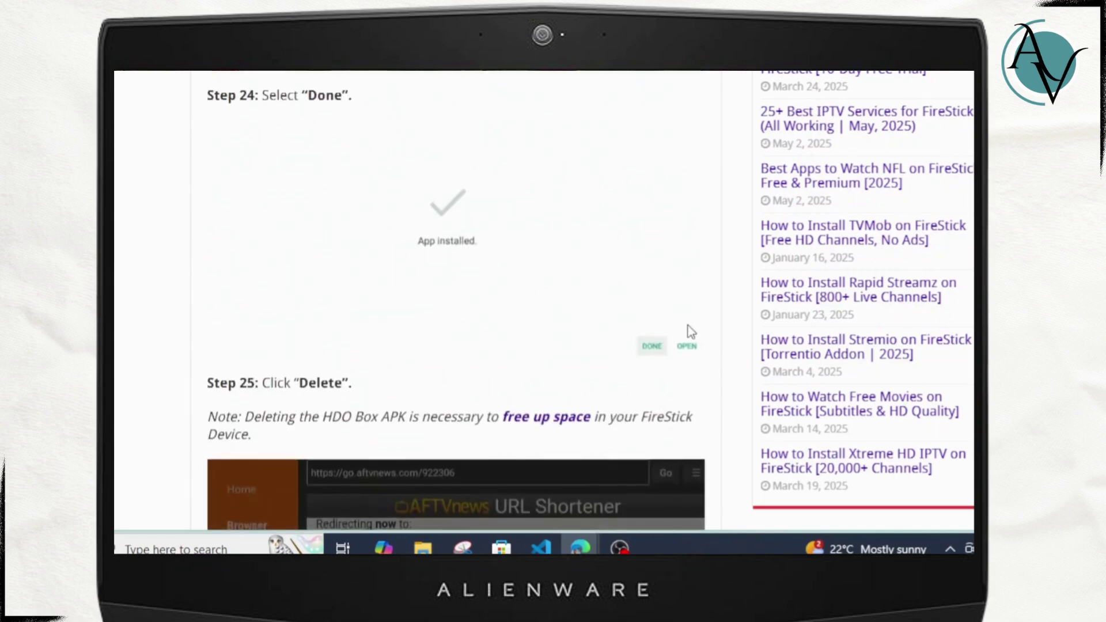
scroll(688, 326, down, 1)
scroll(584, 344, down, 2)
scroll(585, 343, down, 1)
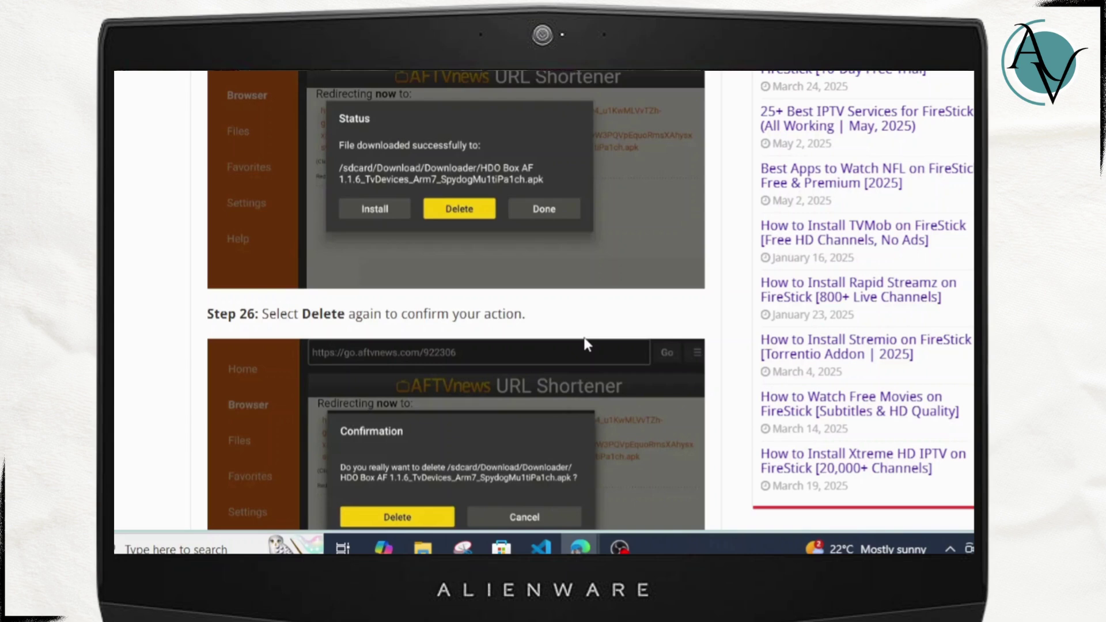
scroll(585, 343, down, 1)
scroll(585, 343, down, 3)
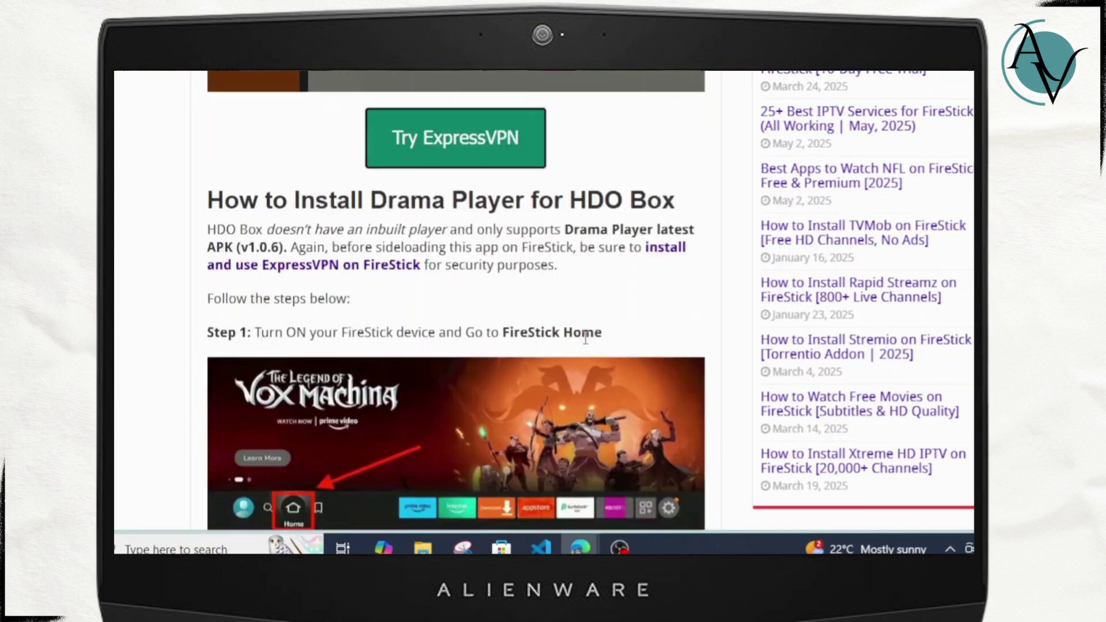
scroll(586, 339, up, 4)
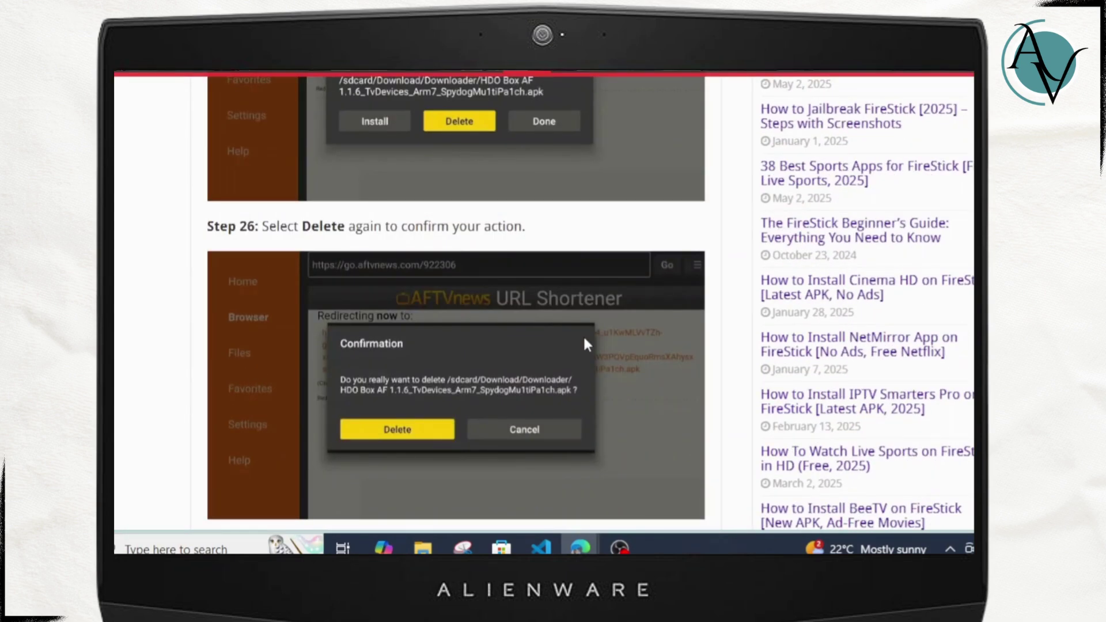
Minimize Chrome to reveal the Windows desktop and refresh it from the right-click menu.
key(super+d)
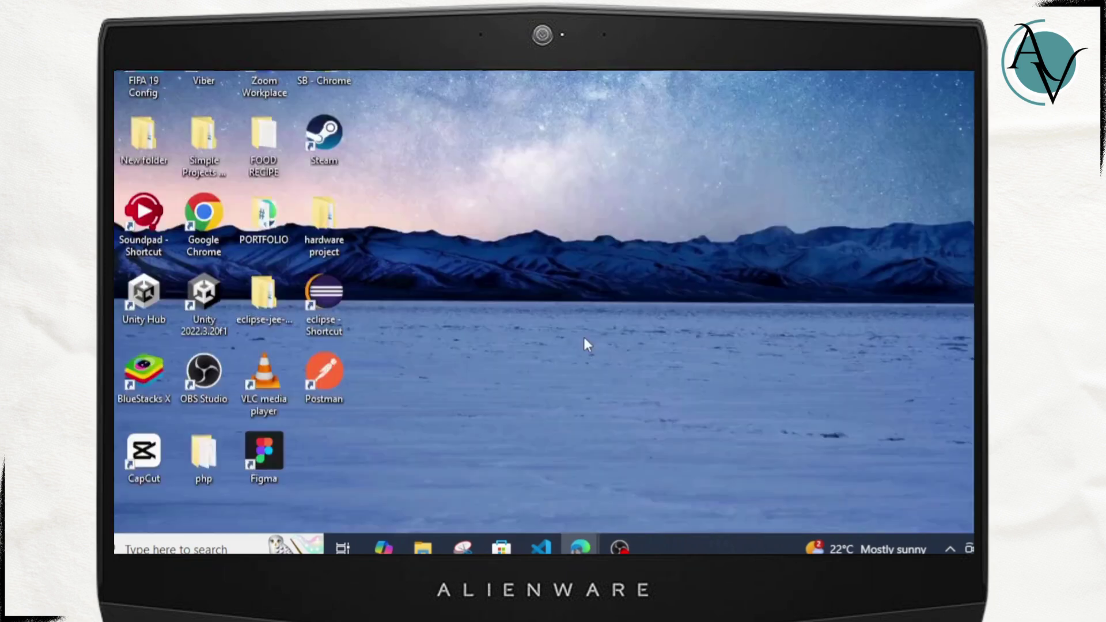
right_click(581, 73)
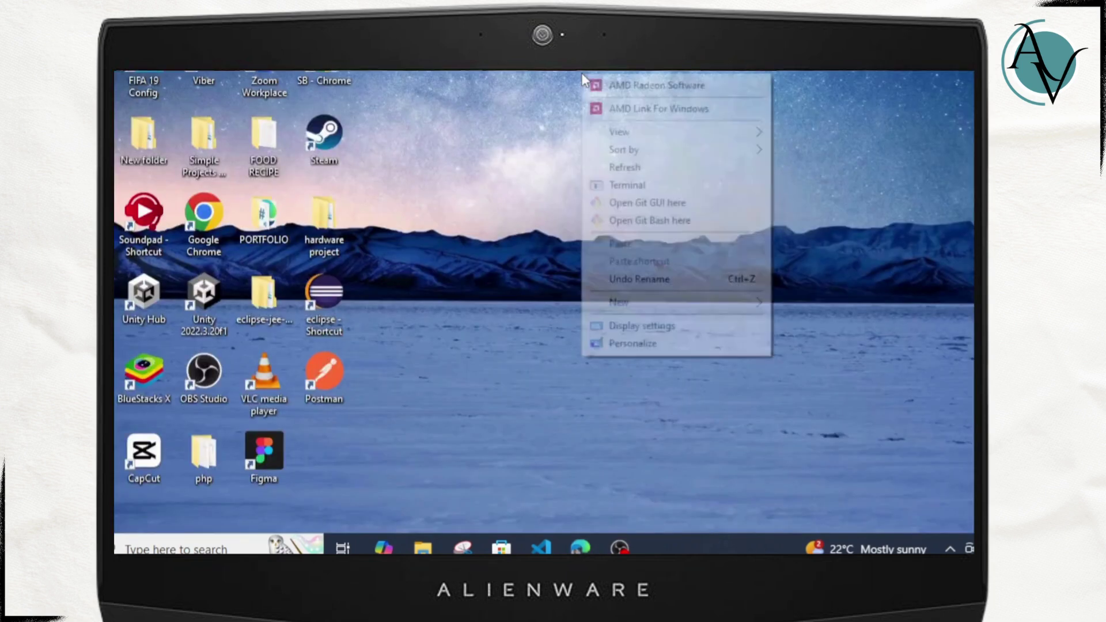
click(617, 169)
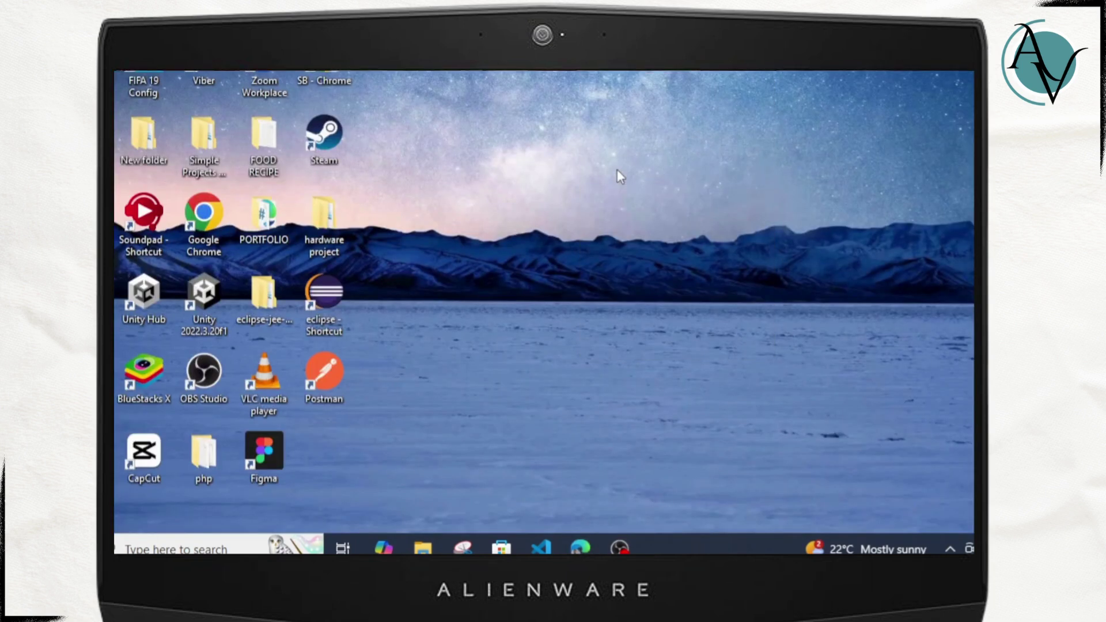